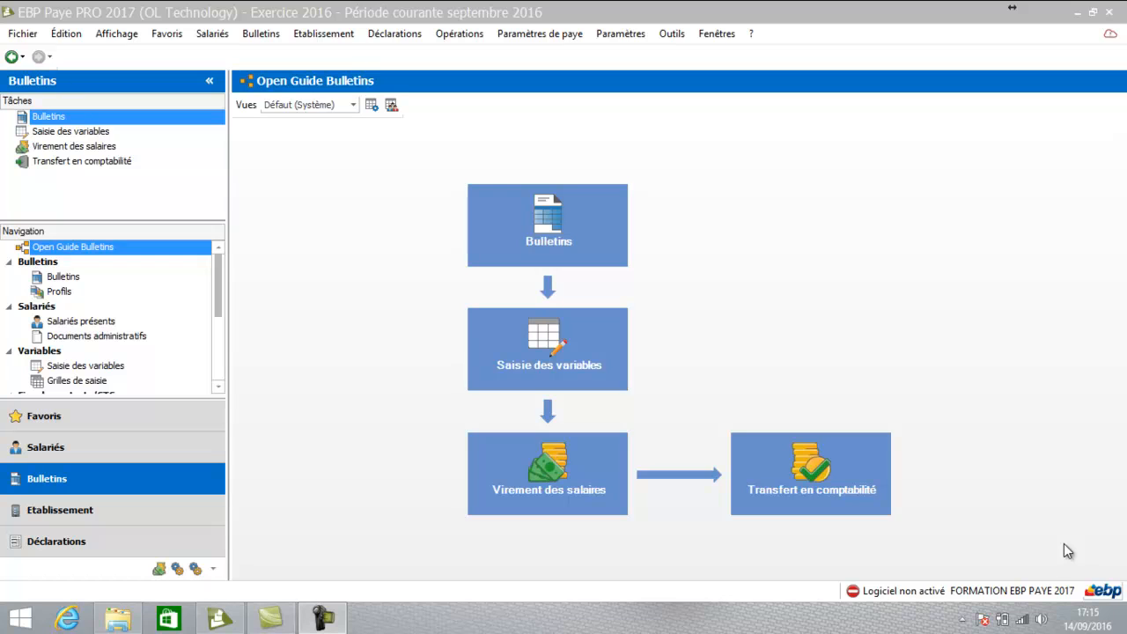
Step: Add a new record to the employees' work stoppage list (Arrêts de travail) and assign the absent employee to it
{"action": "left_click", "coordinate": [45, 448]}
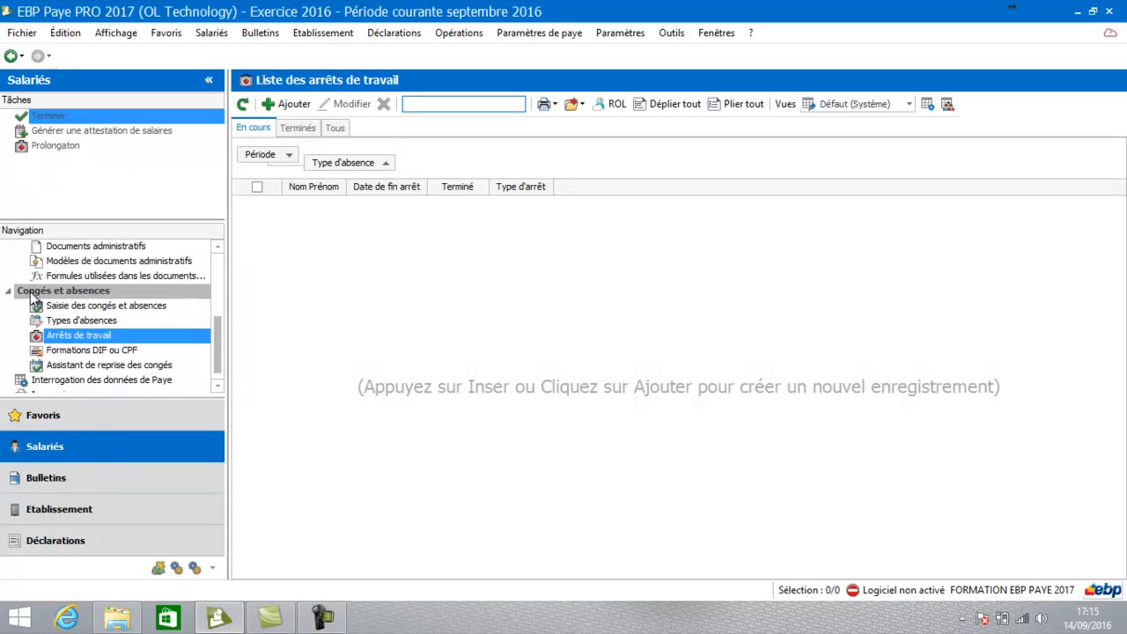
{"action": "left_click", "coordinate": [70, 338]}
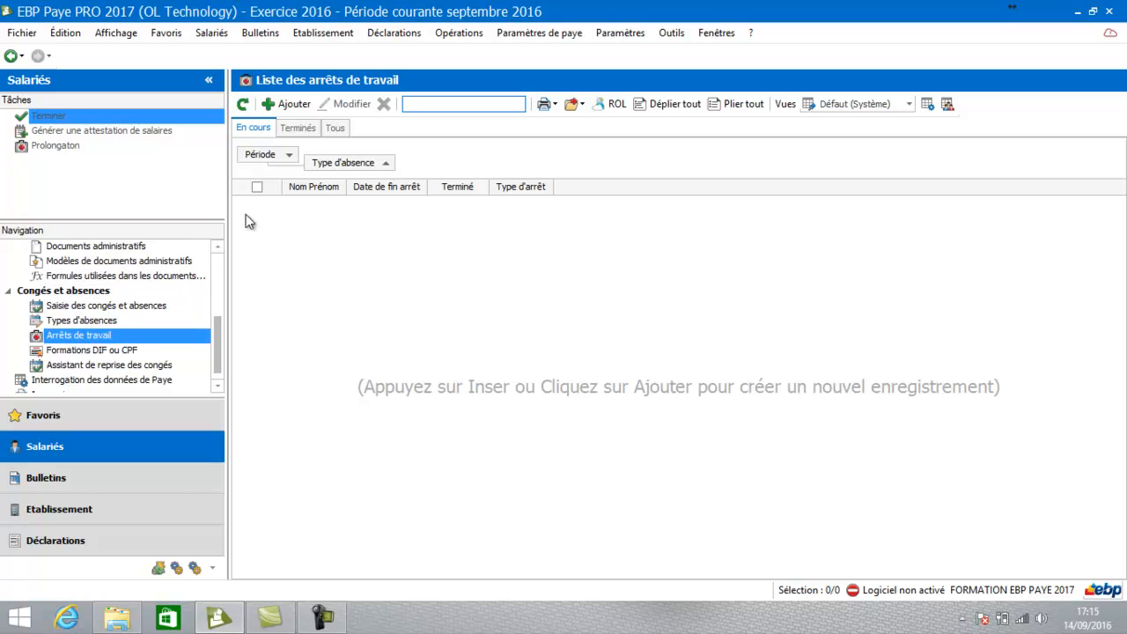
{"action": "left_click", "coordinate": [291, 103]}
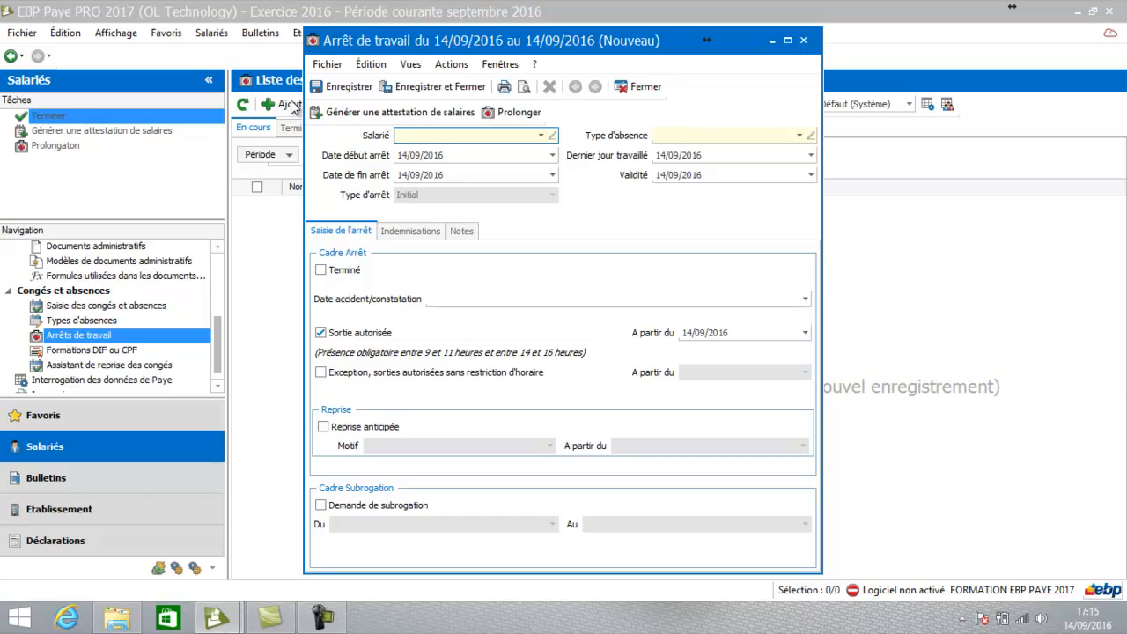
{"action": "left_click", "coordinate": [538, 135]}
{"action": "double_click", "coordinate": [516, 194]}
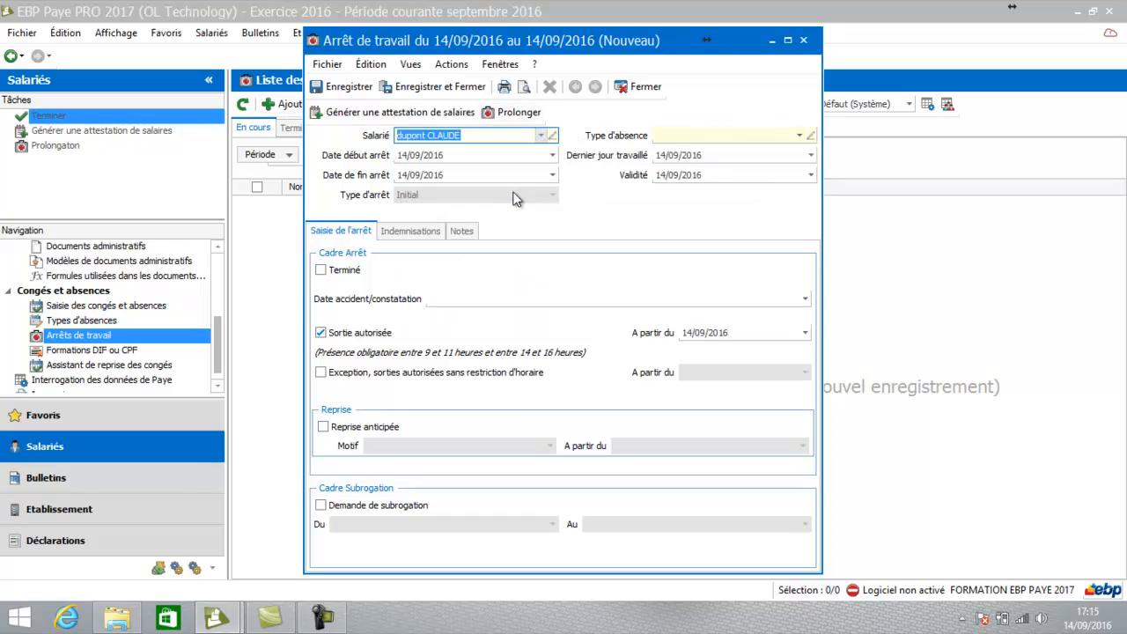
Step: Set the absence type to Maladie non professionnelle and the stoppage end date to 20/09/2016, and save and close the record
{"action": "left_click", "coordinate": [802, 135]}
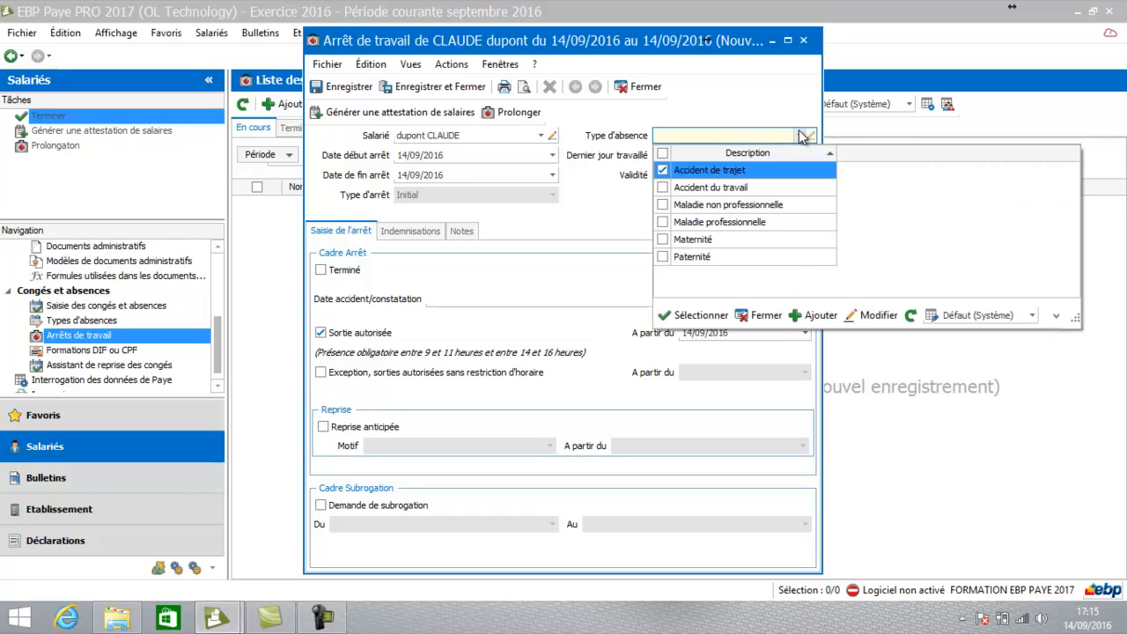
{"action": "left_click", "coordinate": [751, 210]}
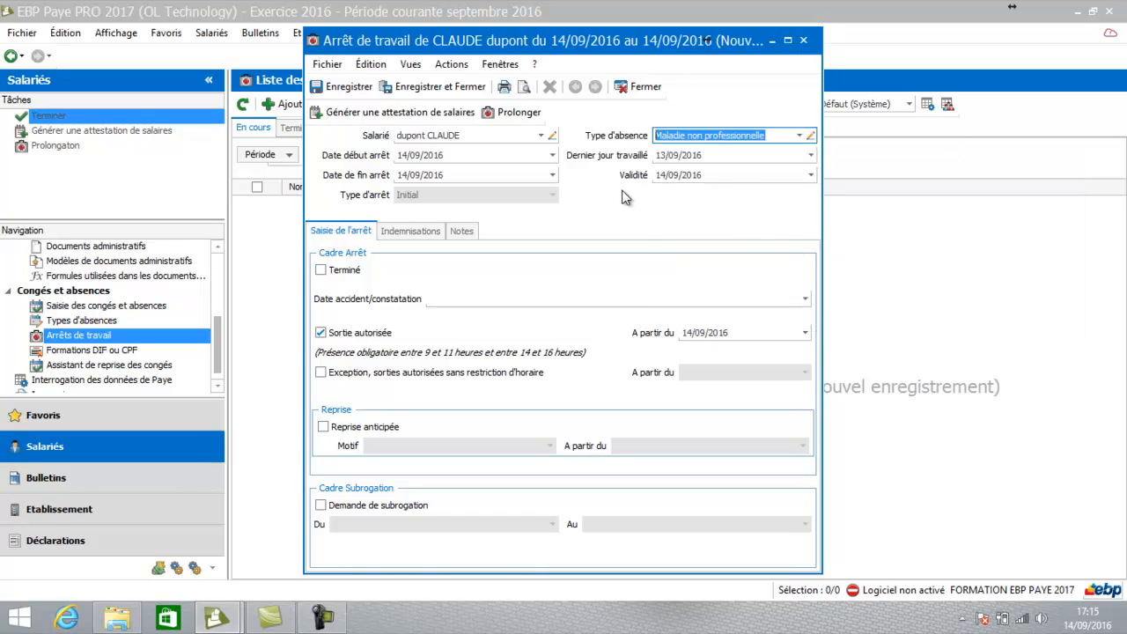
{"action": "left_click", "coordinate": [553, 175]}
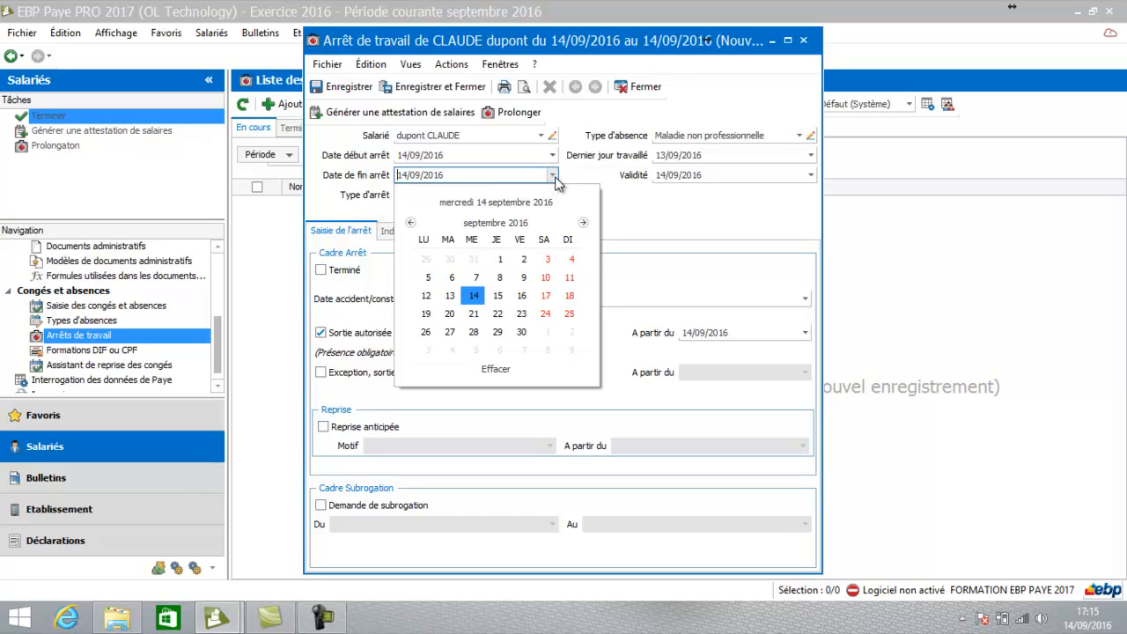
{"action": "left_click", "coordinate": [451, 314]}
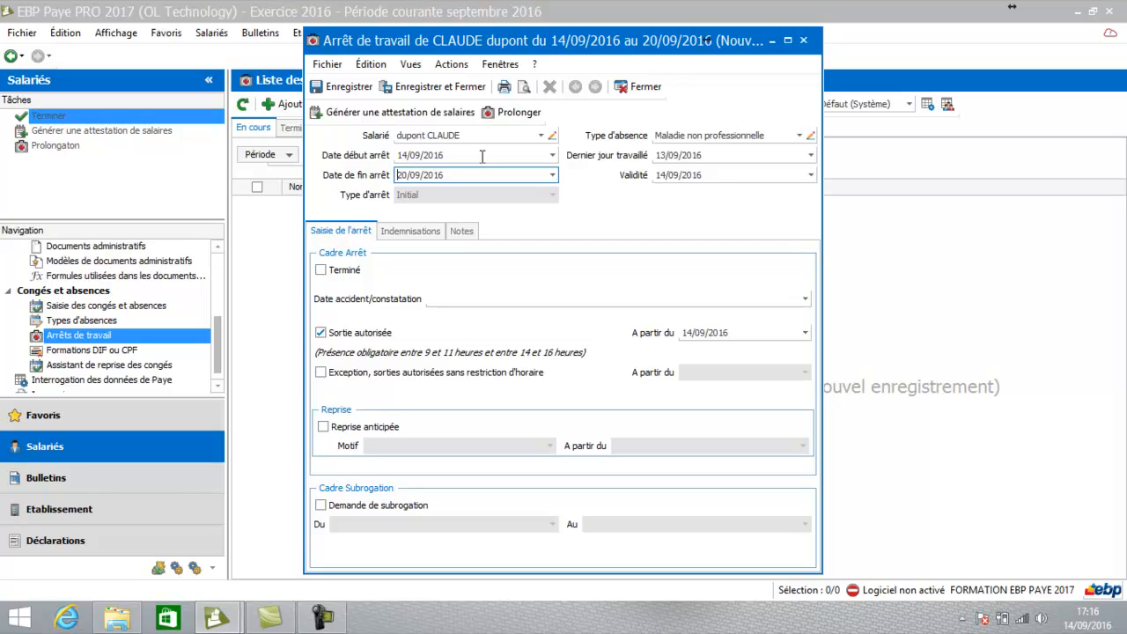
{"action": "left_click", "coordinate": [436, 86]}
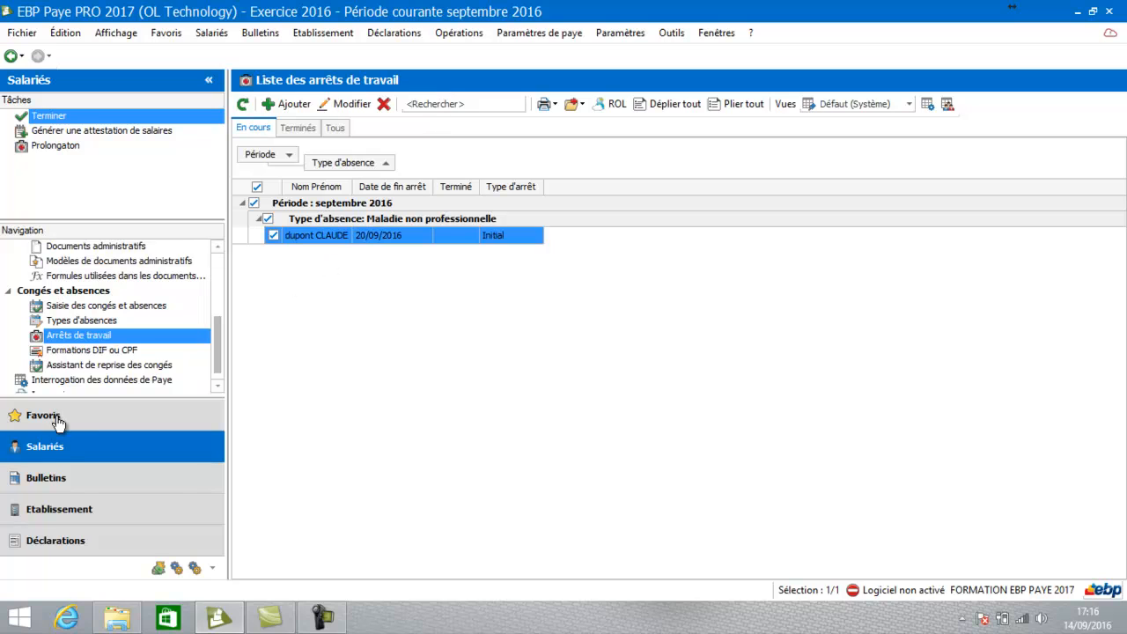
Step: Open the same employee's September 2016 payslip at its leave and absence entries and recalculate it
{"action": "left_click", "coordinate": [60, 475]}
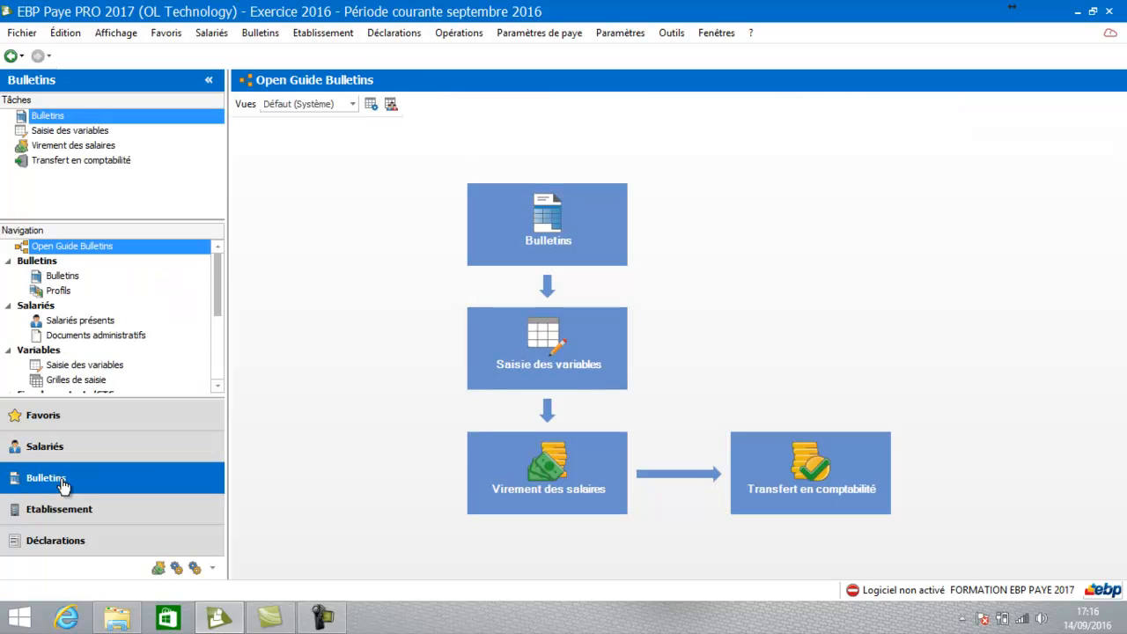
{"action": "left_click", "coordinate": [502, 261]}
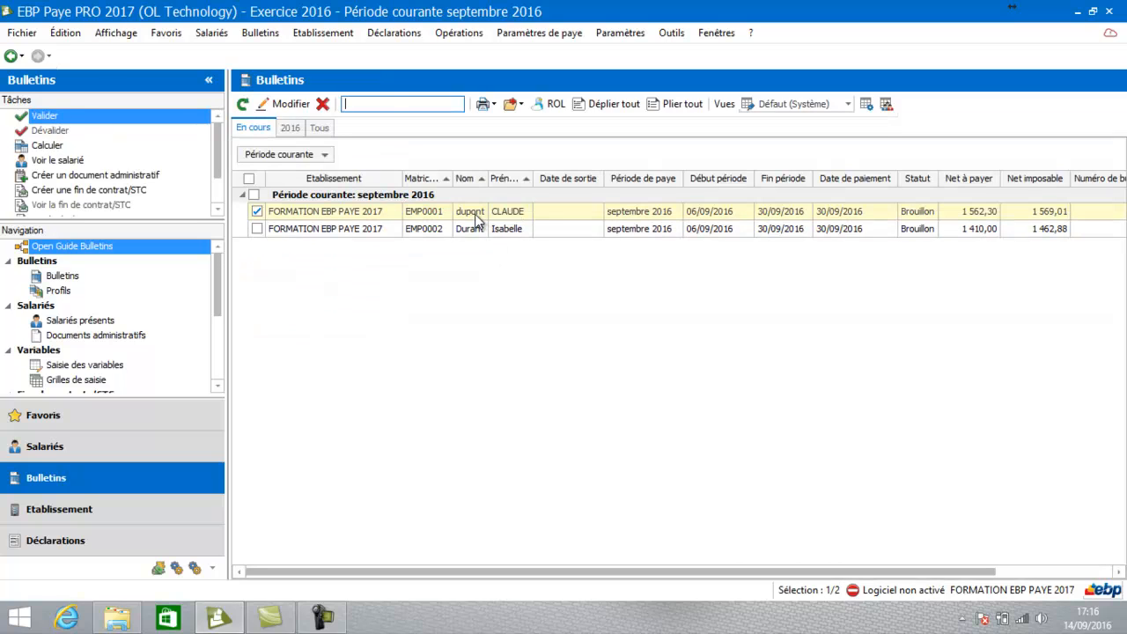
{"action": "left_click", "coordinate": [473, 212]}
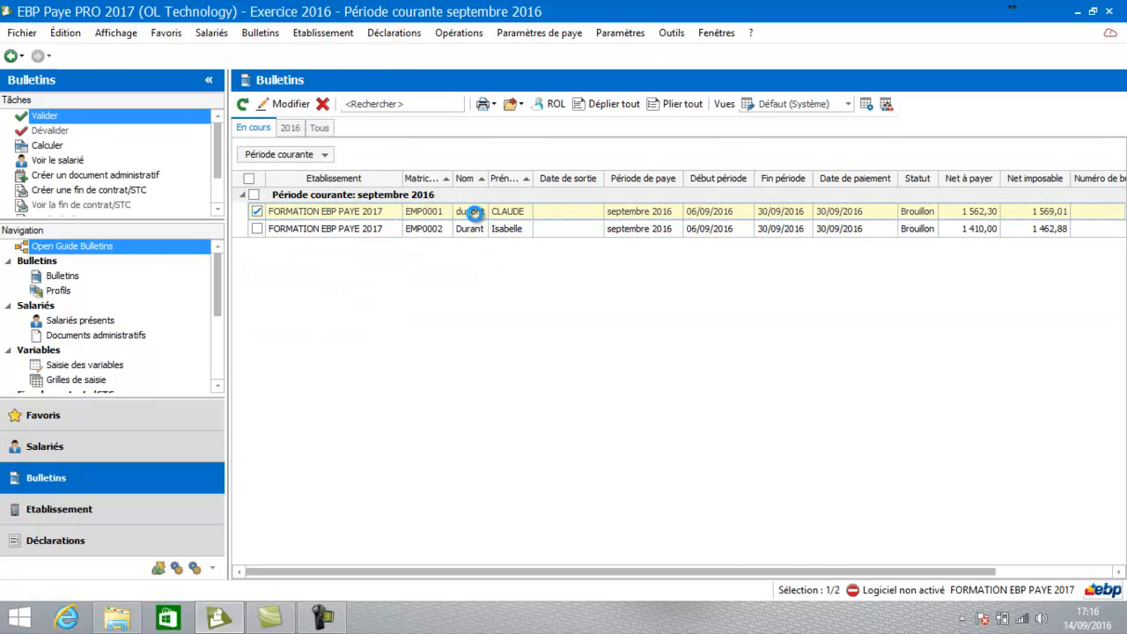
{"action": "double_click", "coordinate": [474, 212]}
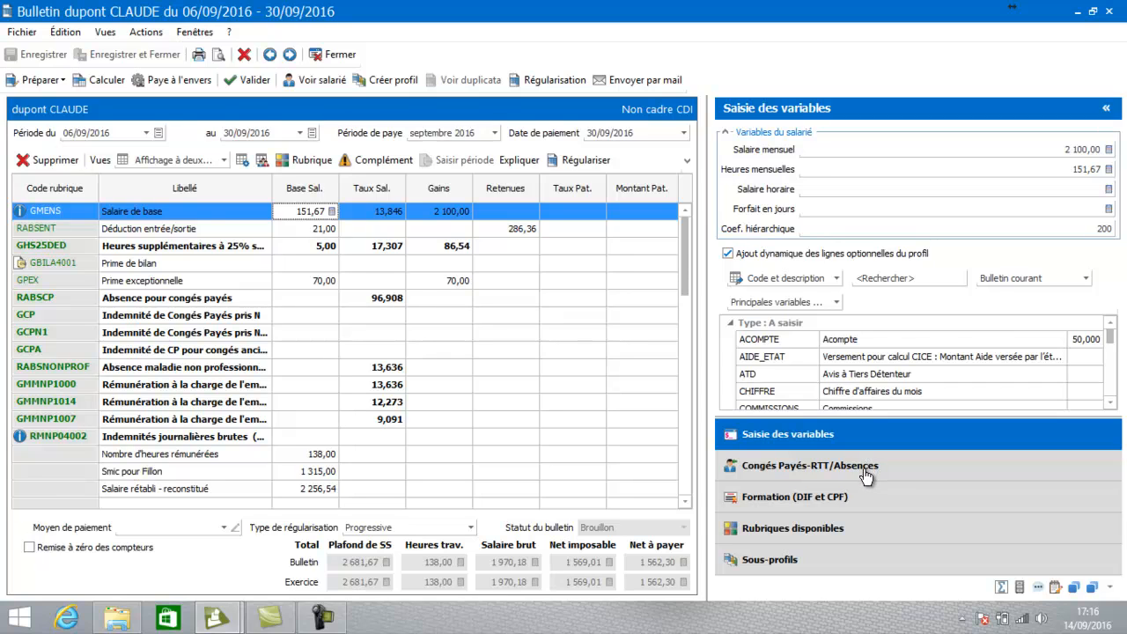
{"action": "left_click", "coordinate": [866, 475]}
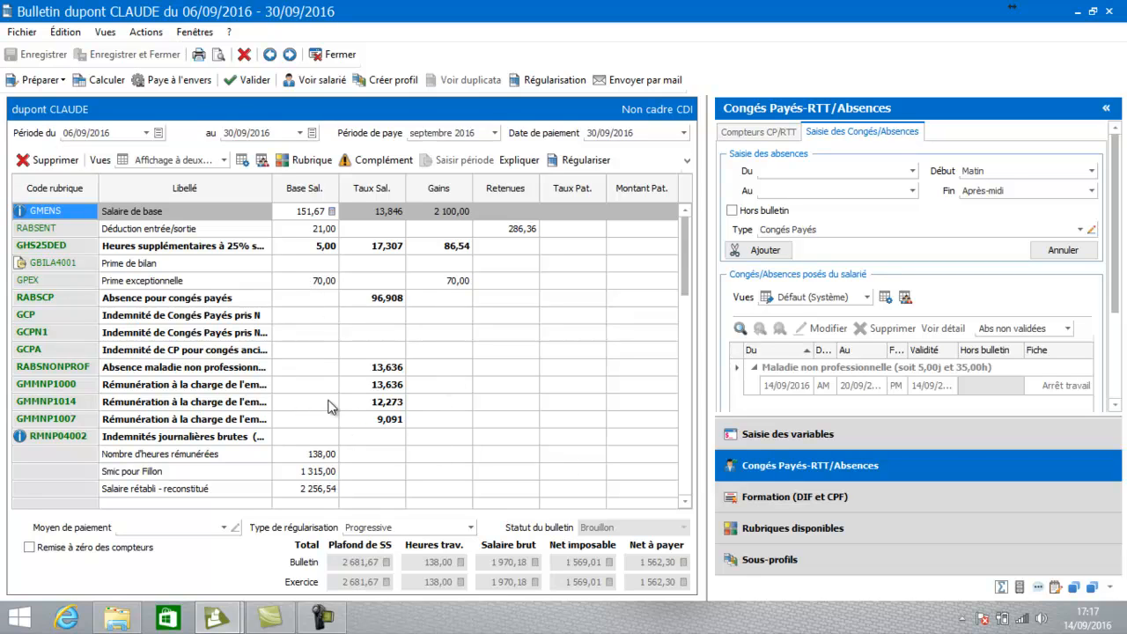
{"action": "left_click", "coordinate": [99, 82]}
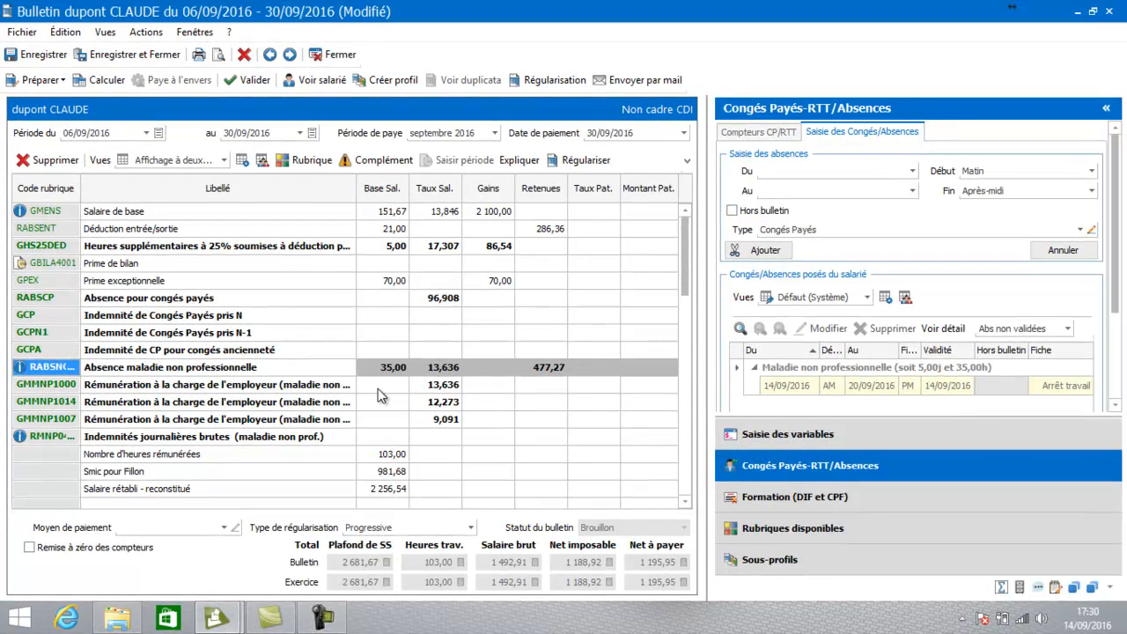
Step: Set the HRMAINTENUMNP100 variable to 35 on the payslip's GMMNP1000 employer sick pay line and recalculate
{"action": "left_click", "coordinate": [378, 389]}
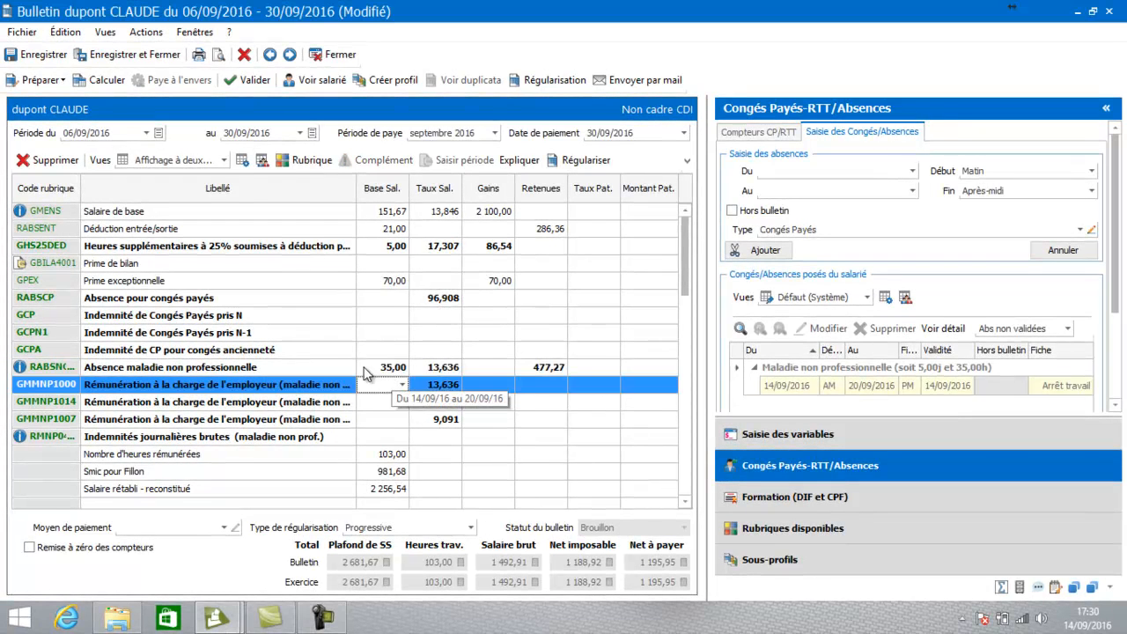
{"action": "left_click", "coordinate": [404, 387]}
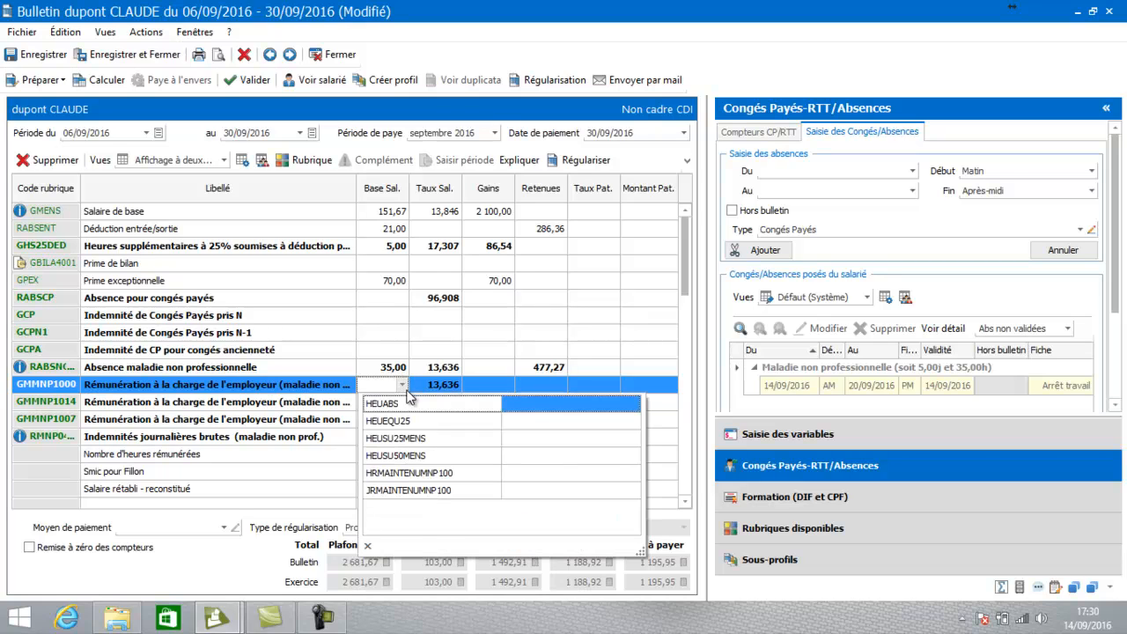
{"action": "left_click", "coordinate": [524, 473]}
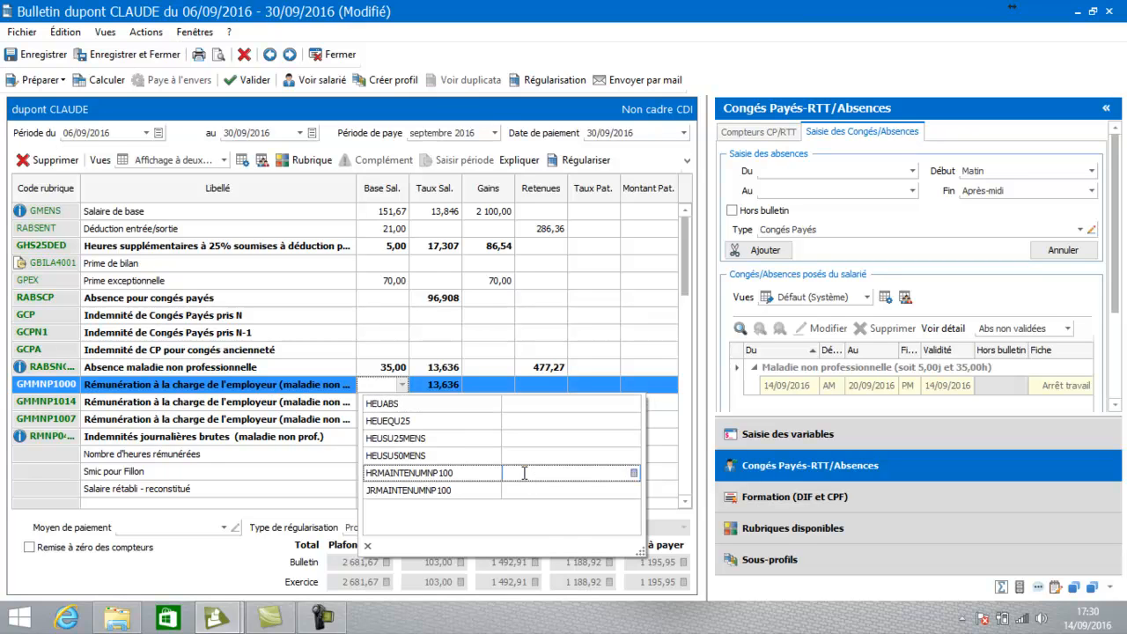
{"action": "type", "text": "35"}
{"action": "key", "text": "Return"}
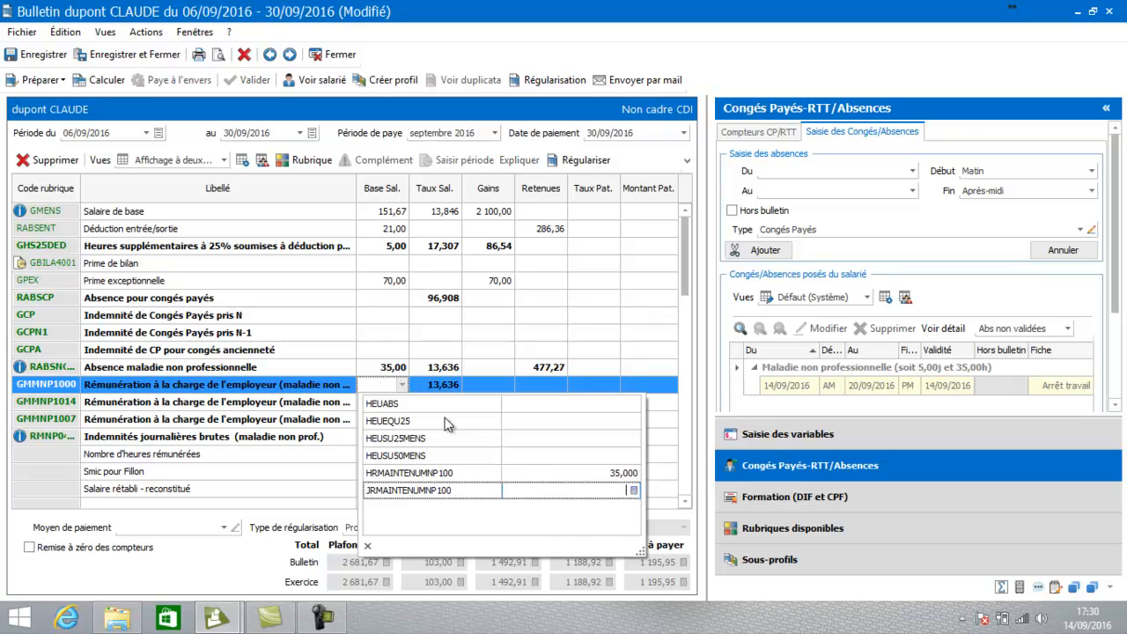
{"action": "left_click", "coordinate": [99, 82]}
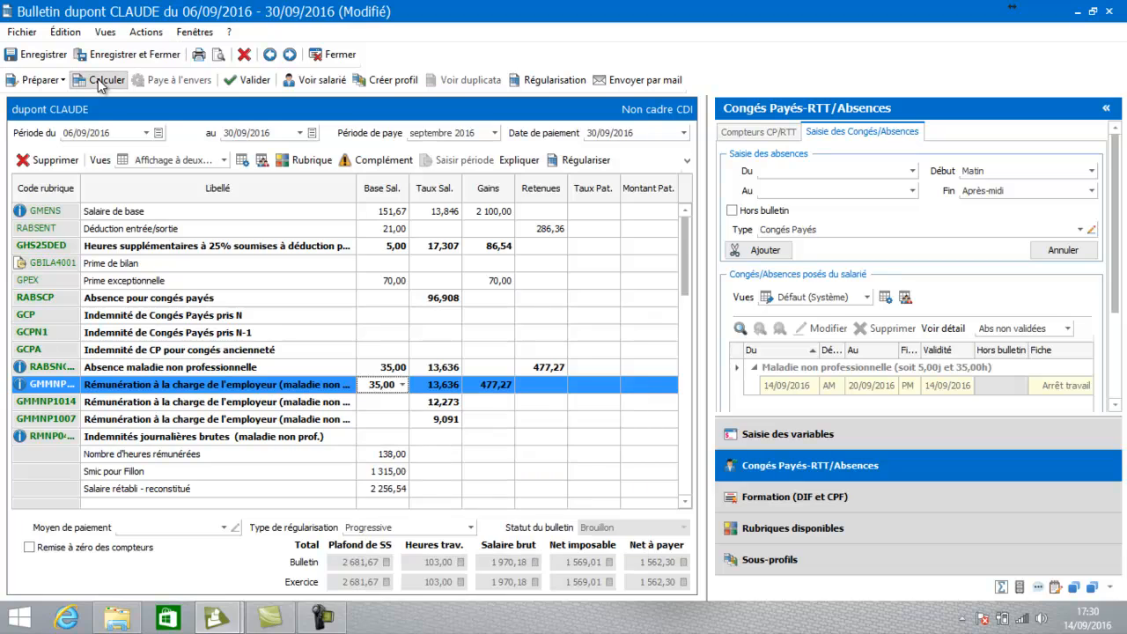
Step: Check the variables behind the GMMNP1000 line's base, and recalculate, save and close the payslip
{"action": "left_click", "coordinate": [401, 389]}
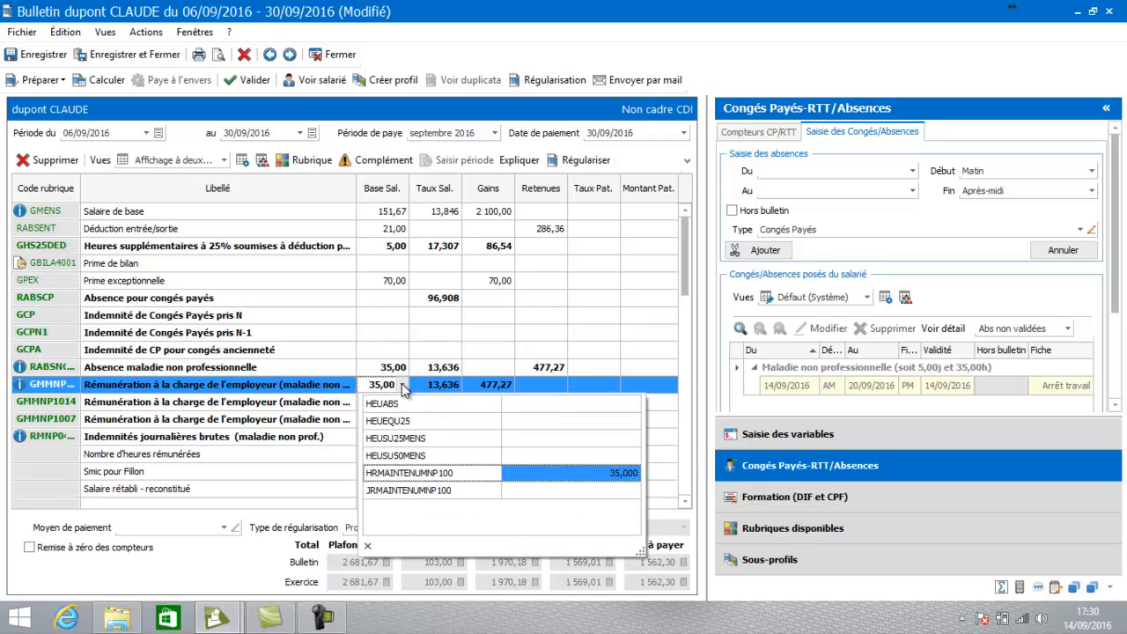
{"action": "left_click", "coordinate": [595, 473]}
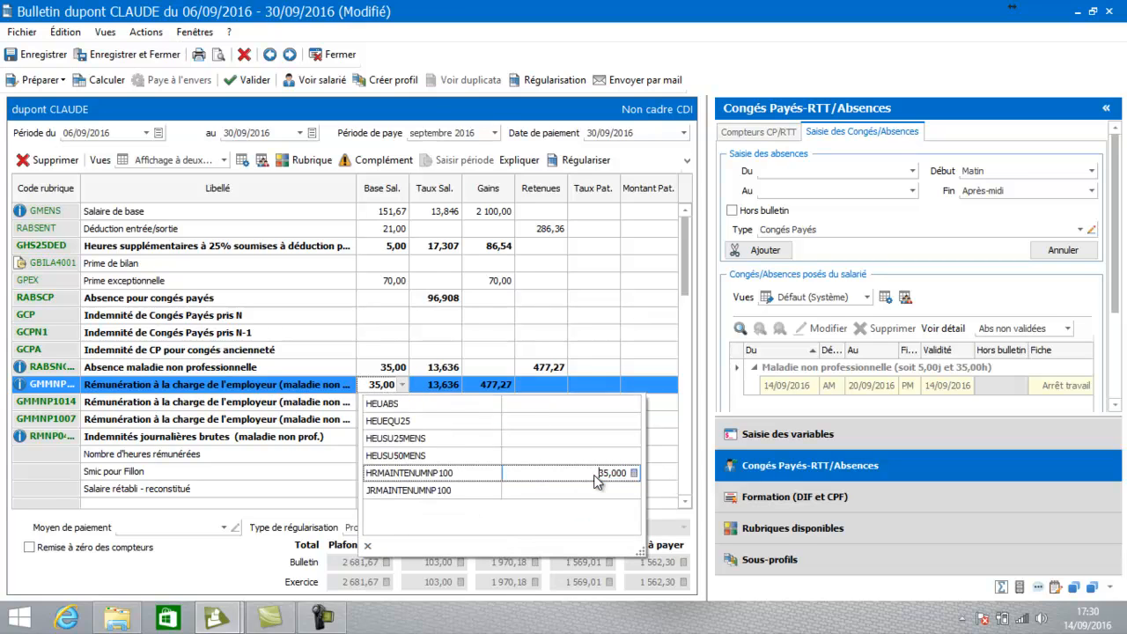
{"action": "left_click", "coordinate": [246, 402]}
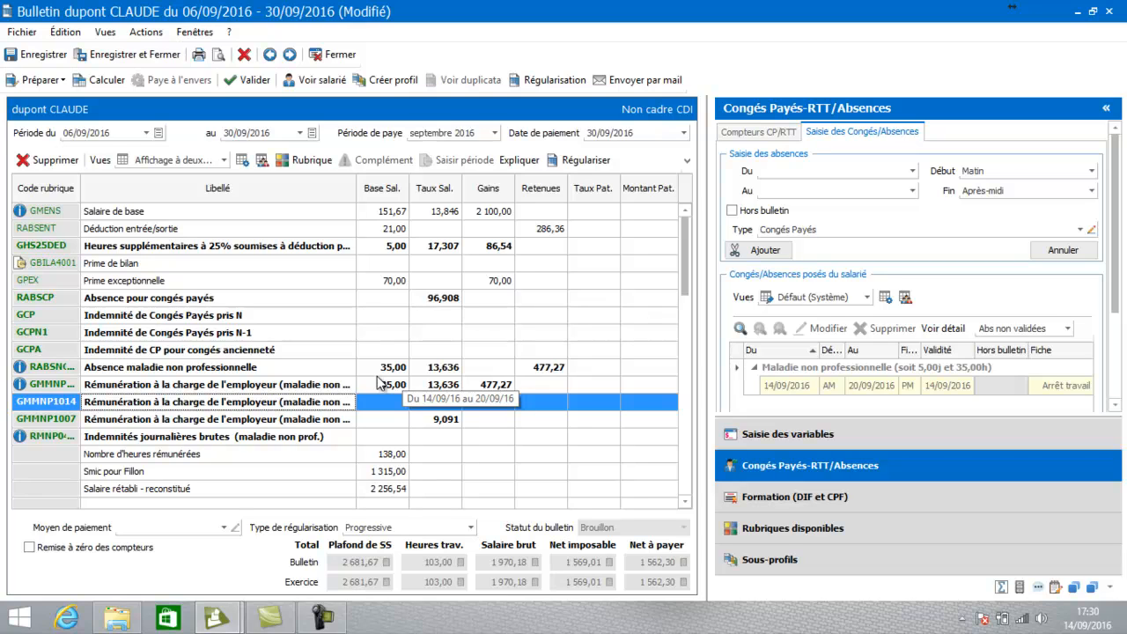
{"action": "left_click", "coordinate": [402, 389]}
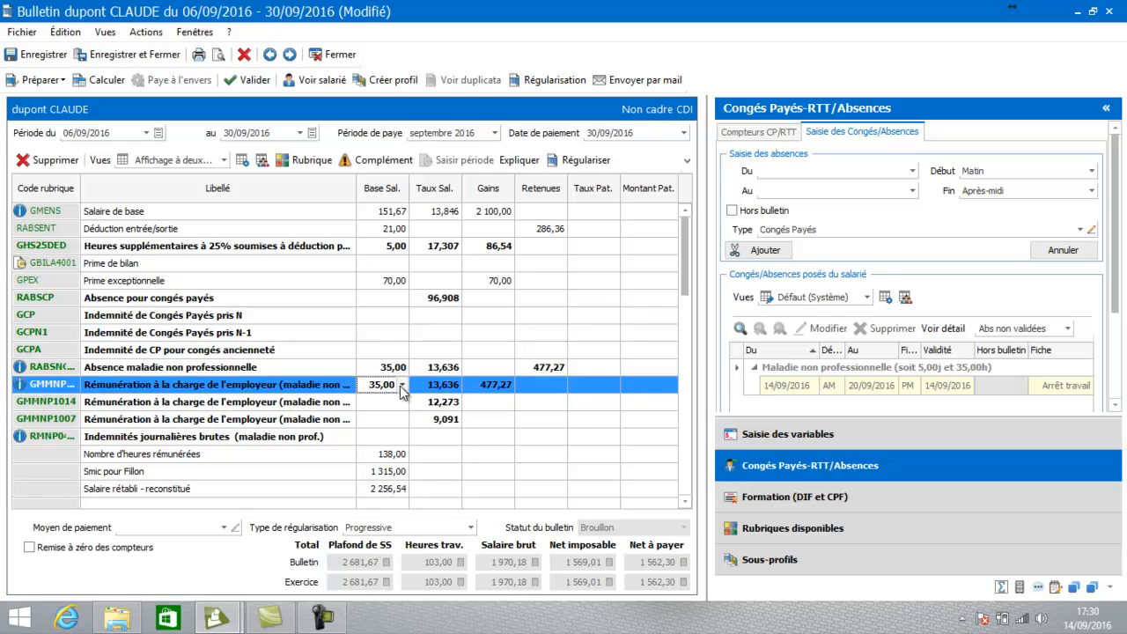
{"action": "left_click", "coordinate": [402, 386]}
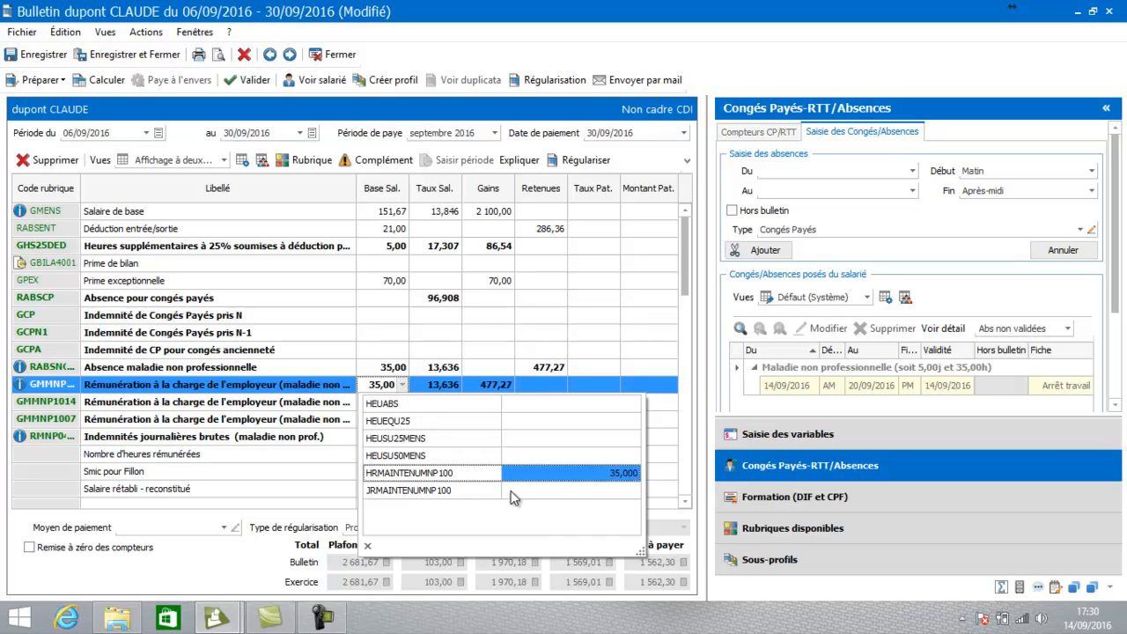
{"action": "left_click", "coordinate": [269, 441]}
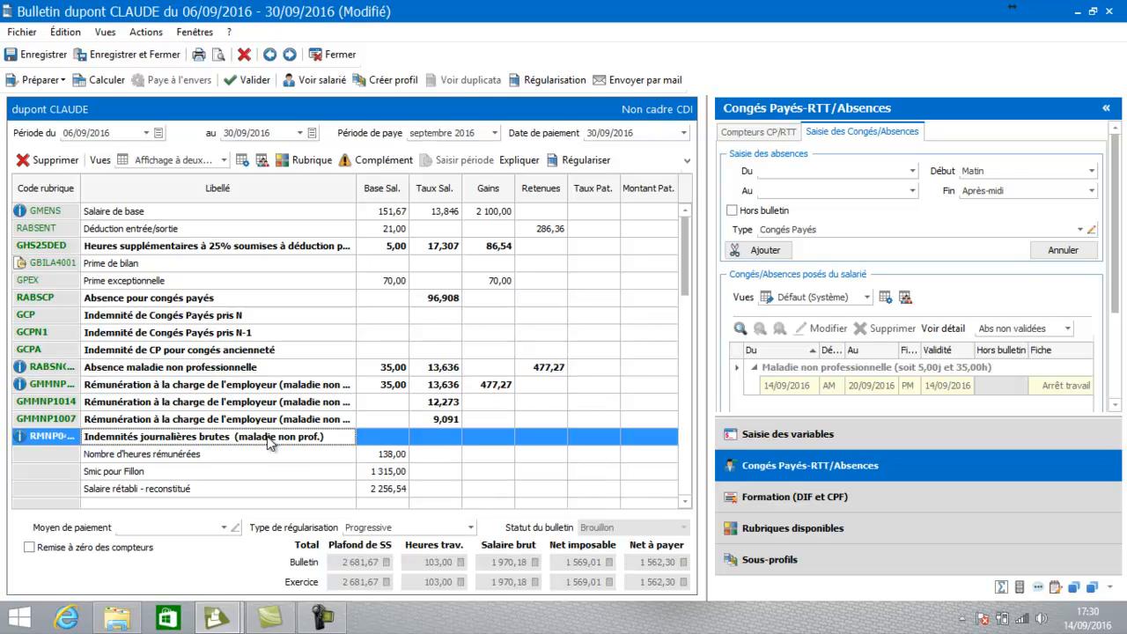
{"action": "left_click", "coordinate": [106, 84]}
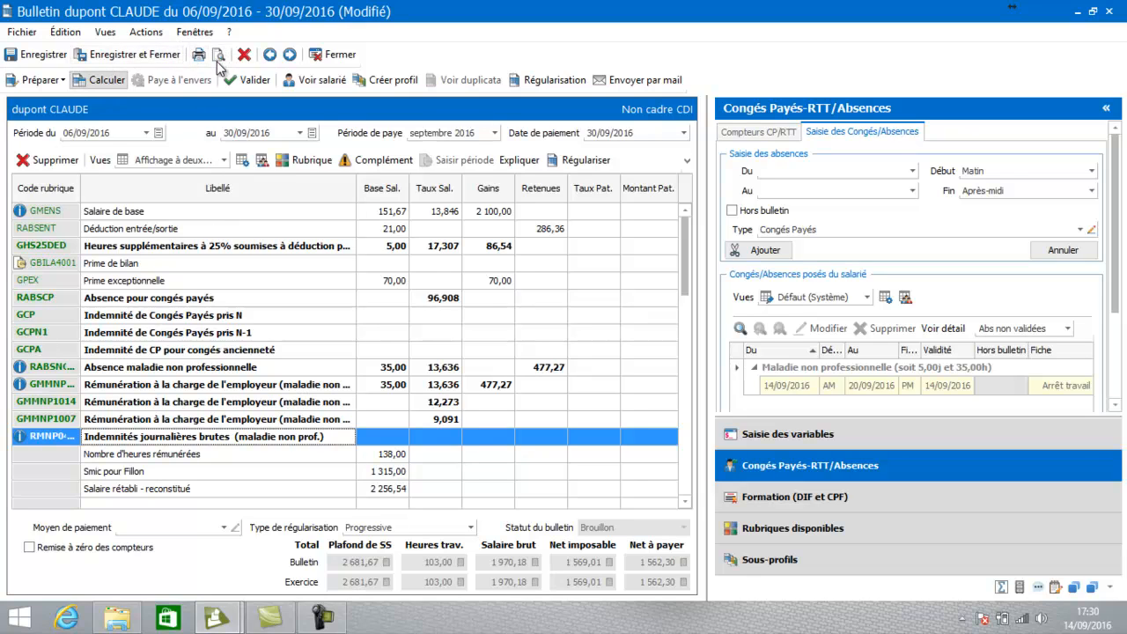
{"action": "left_click", "coordinate": [126, 60]}
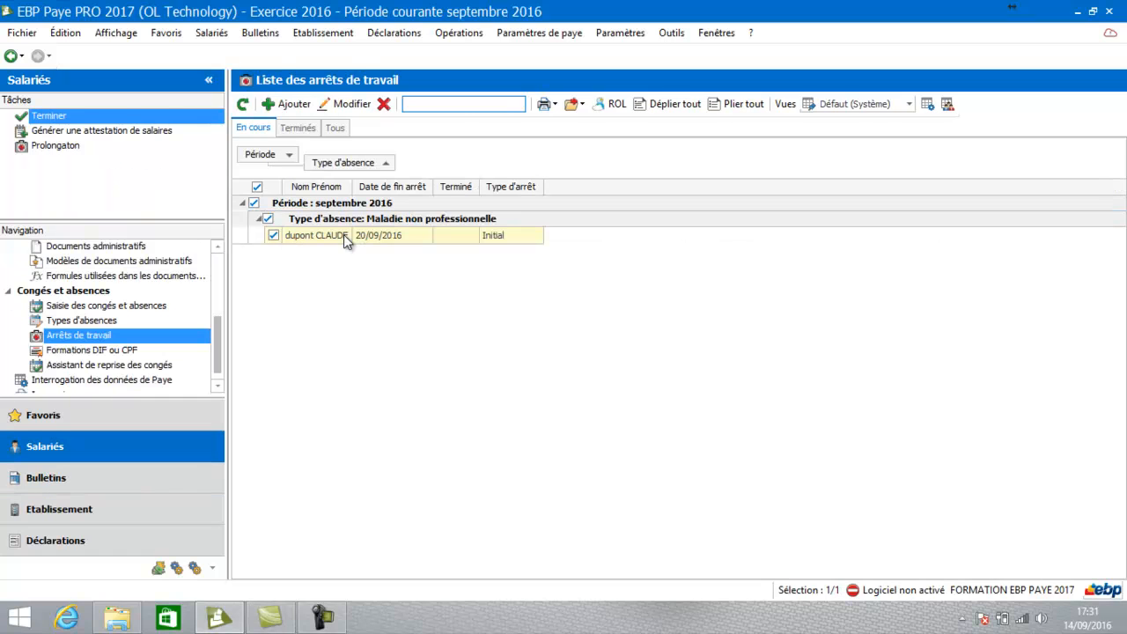
Step: Generate the daily sickness allowance salary certificate (attestation de salaire) for the recorded work stoppage, keeping the assistant's proposed settings
{"action": "left_click", "coordinate": [145, 133]}
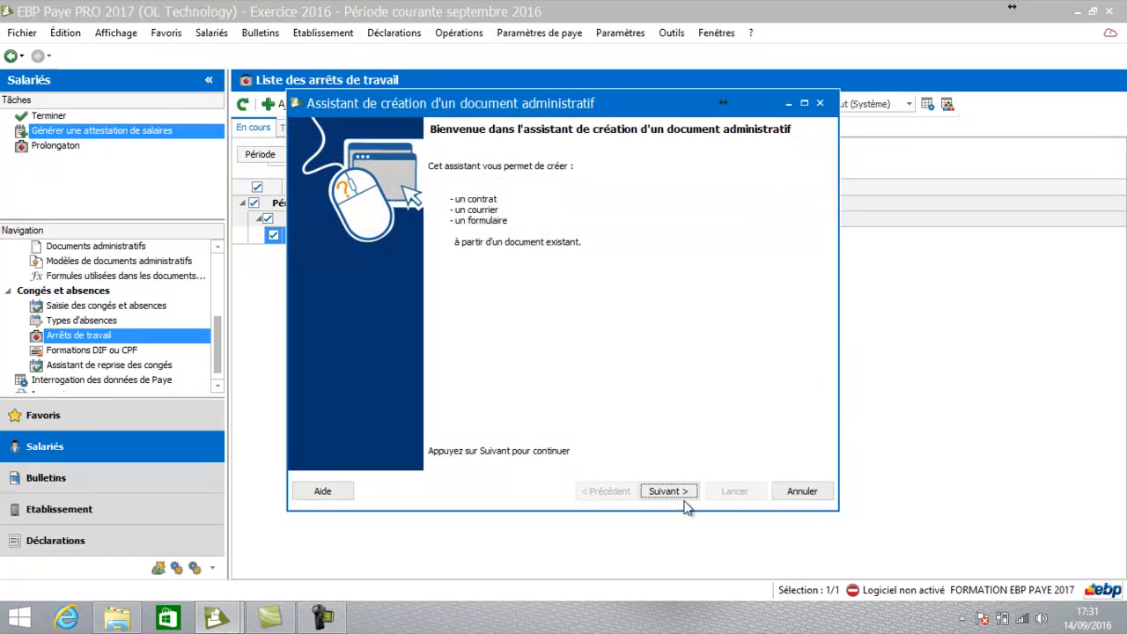
{"action": "left_click", "coordinate": [669, 491]}
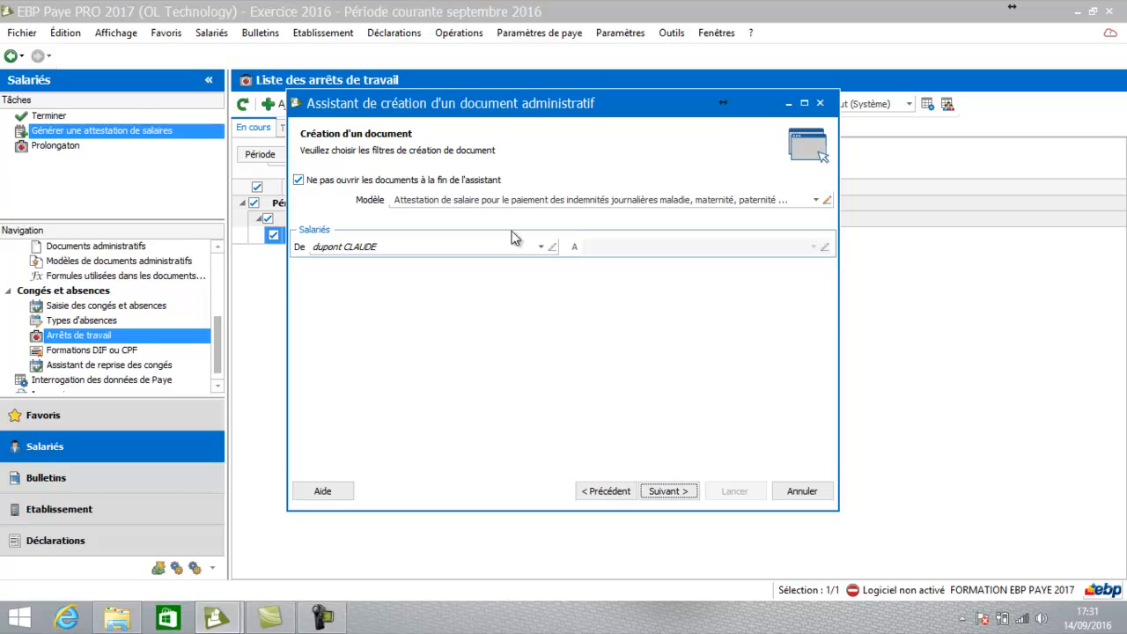
{"action": "left_click", "coordinate": [666, 492]}
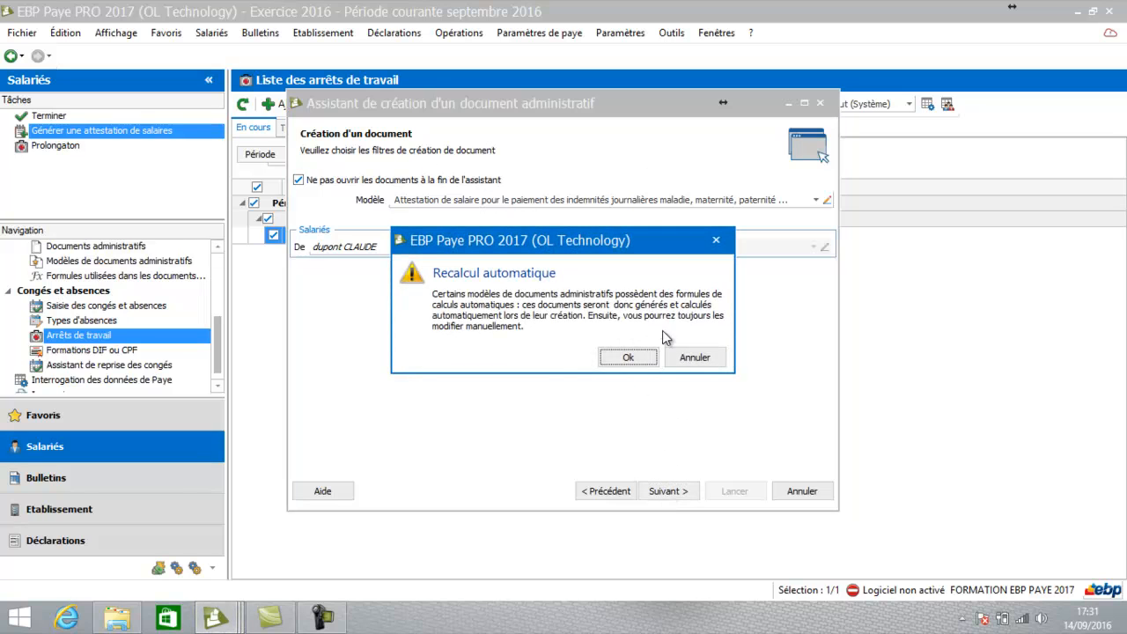
{"action": "left_click", "coordinate": [630, 359]}
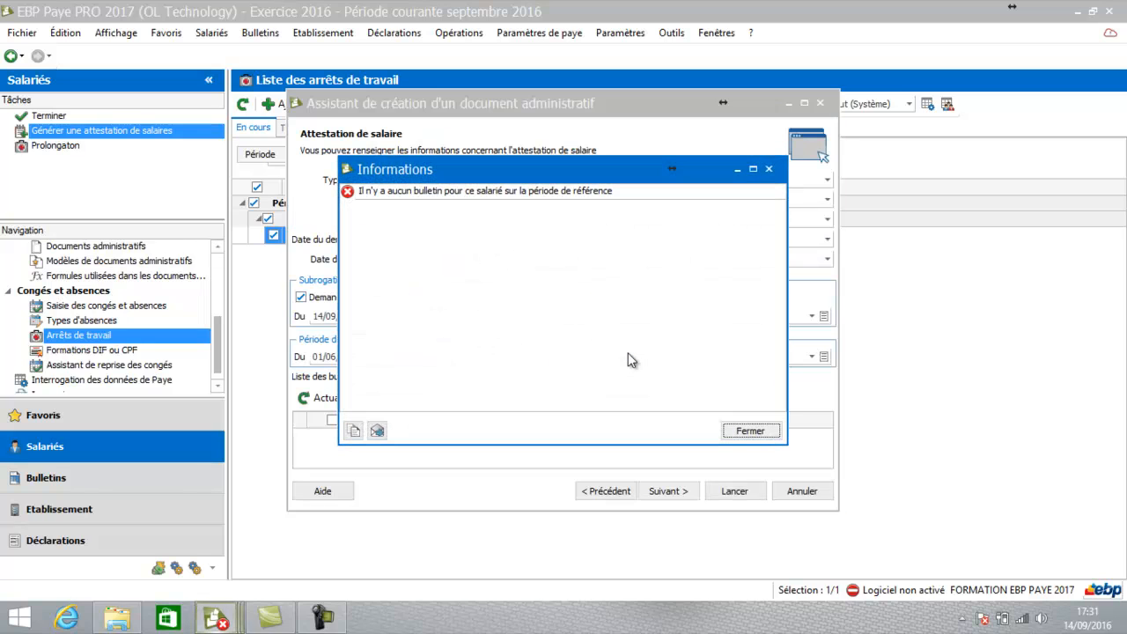
{"action": "left_click", "coordinate": [749, 432]}
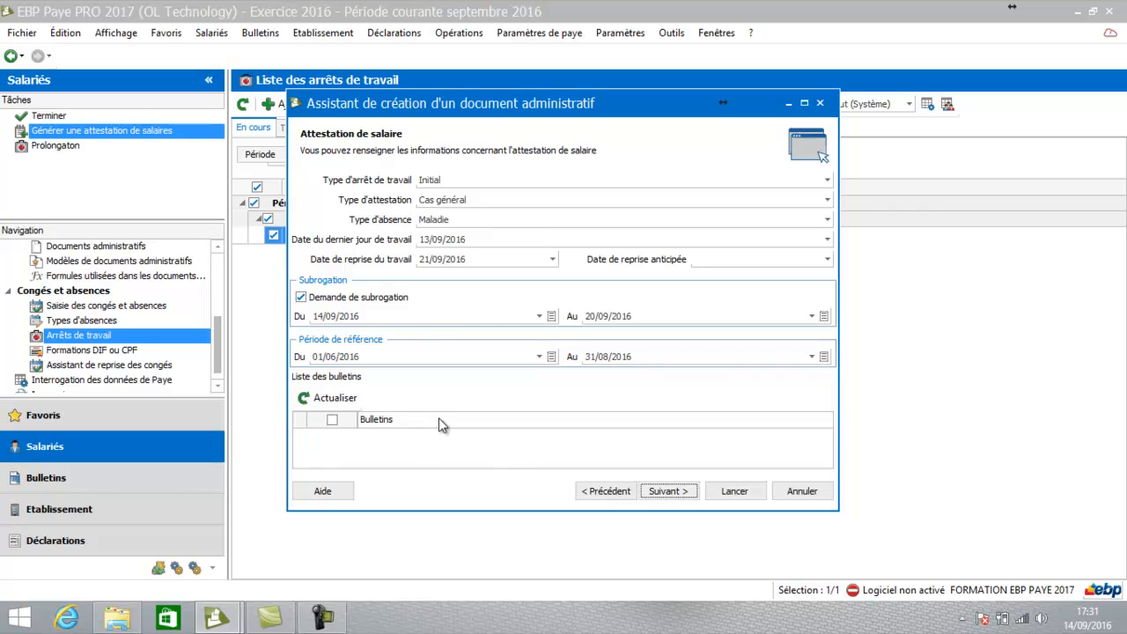
{"action": "left_click", "coordinate": [681, 495]}
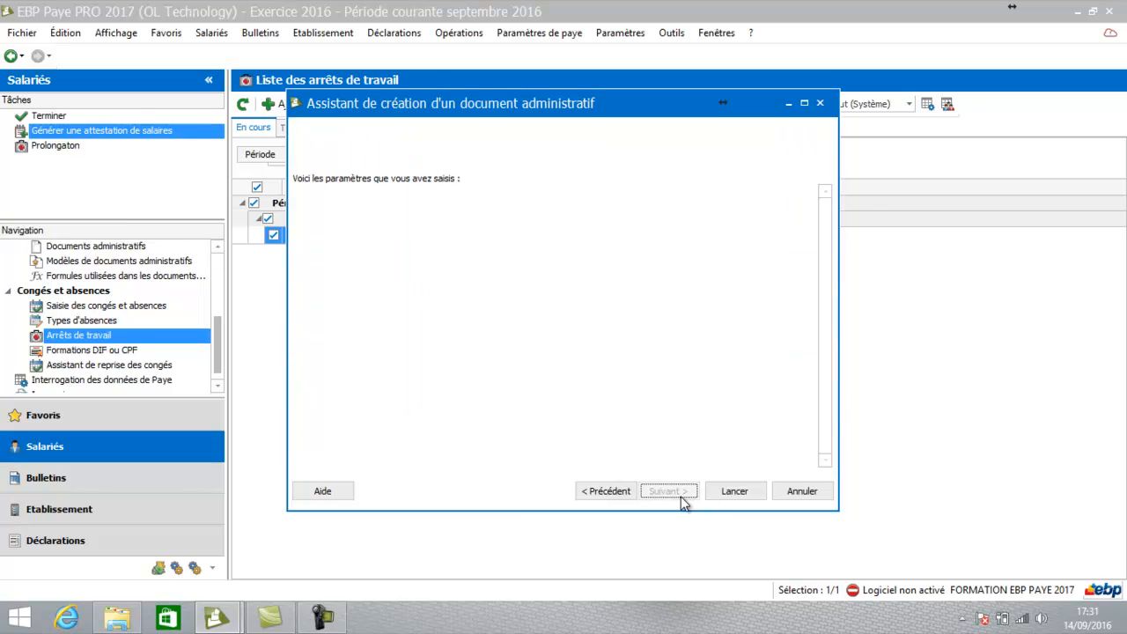
{"action": "left_click", "coordinate": [738, 494]}
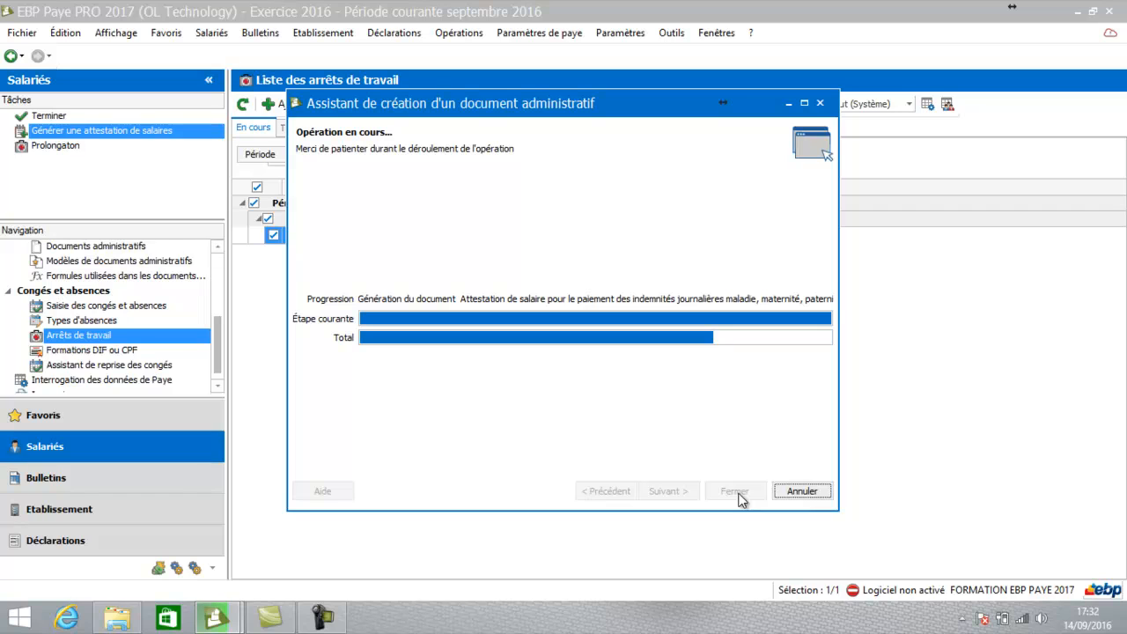
{"action": "left_click", "coordinate": [740, 497]}
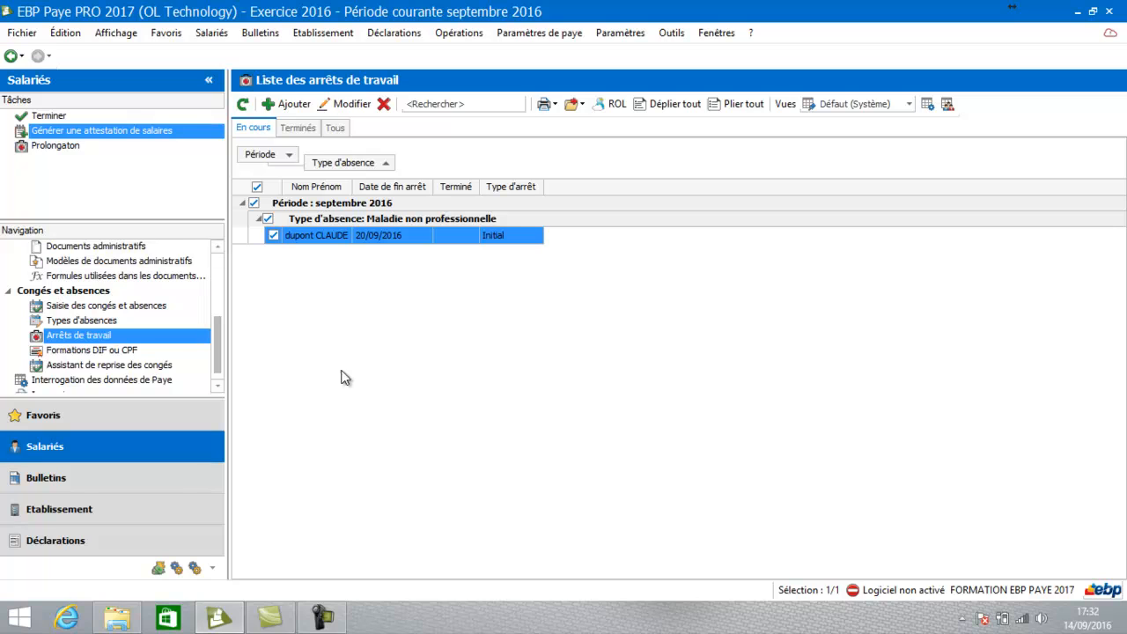
Step: Open the generated salary certificate from the administrative documents, review it down to the Salaires de référence section, and close it
{"action": "left_click", "coordinate": [119, 249]}
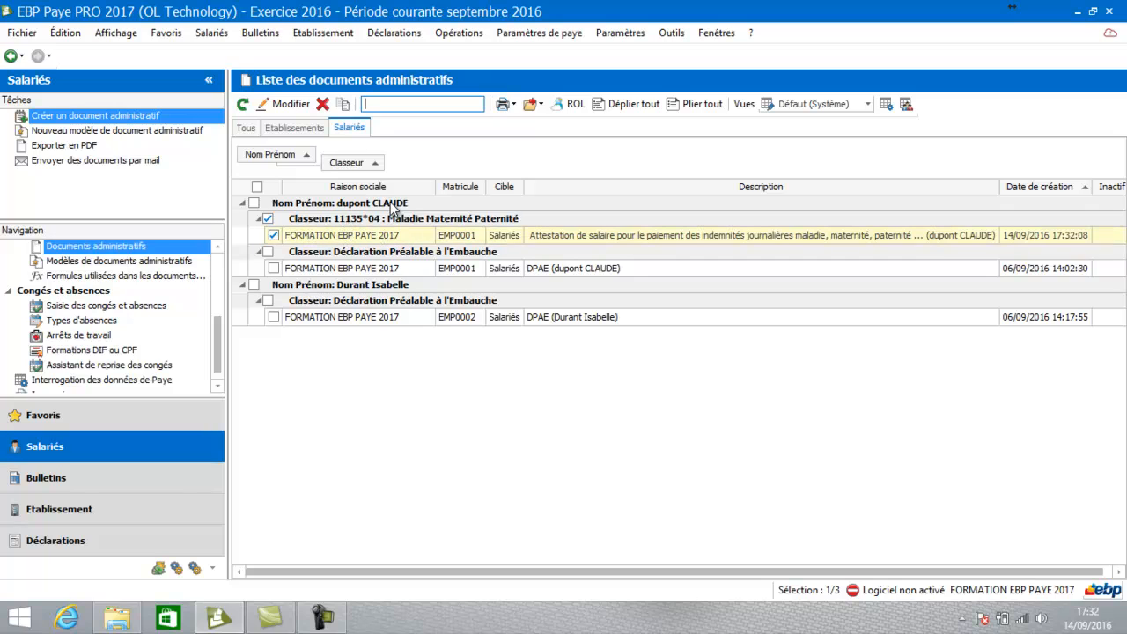
{"action": "left_click", "coordinate": [382, 239]}
{"action": "double_click", "coordinate": [381, 236]}
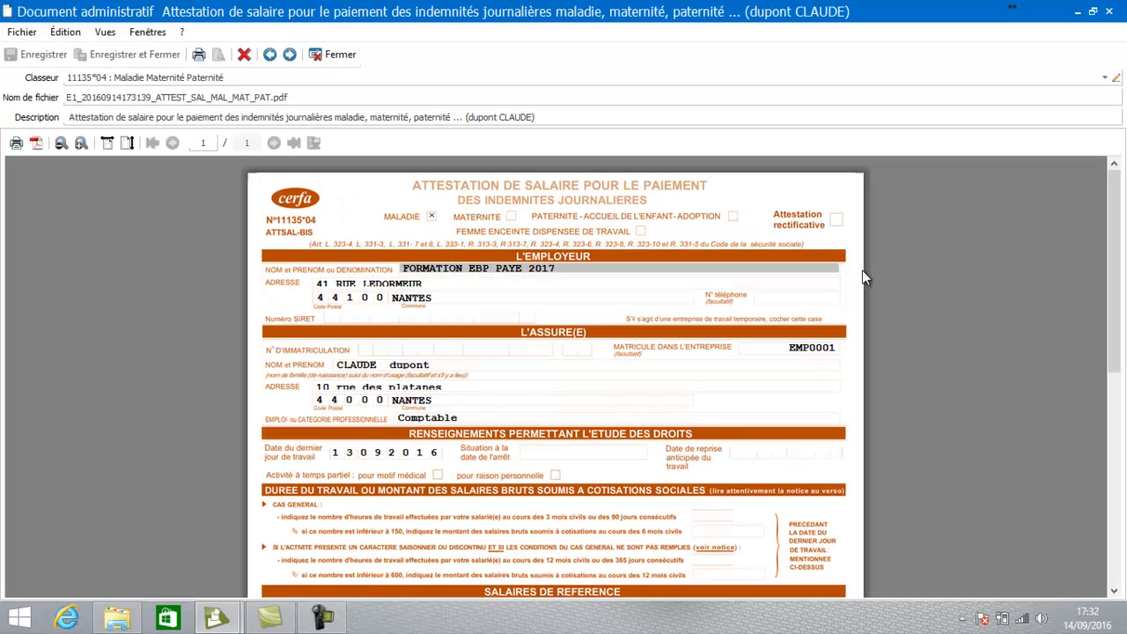
{"action": "scroll", "coordinate": [1109, 314], "scroll_direction": "down", "scroll_amount": 3}
{"action": "scroll", "coordinate": [1109, 314], "scroll_direction": "down", "scroll_amount": 3}
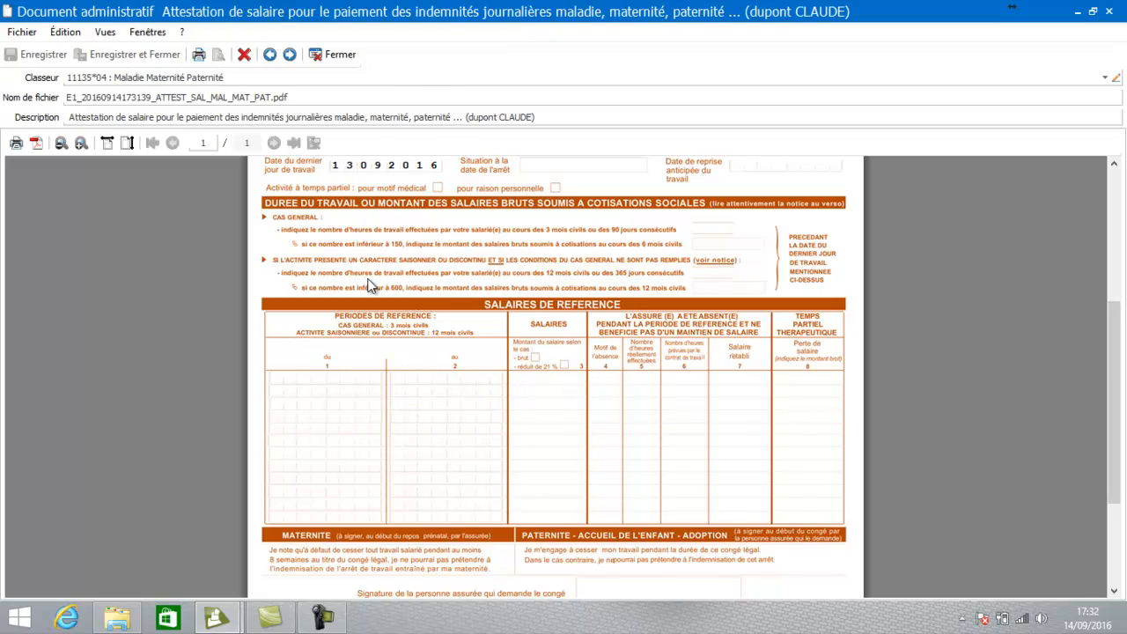
{"action": "left_click", "coordinate": [338, 58]}
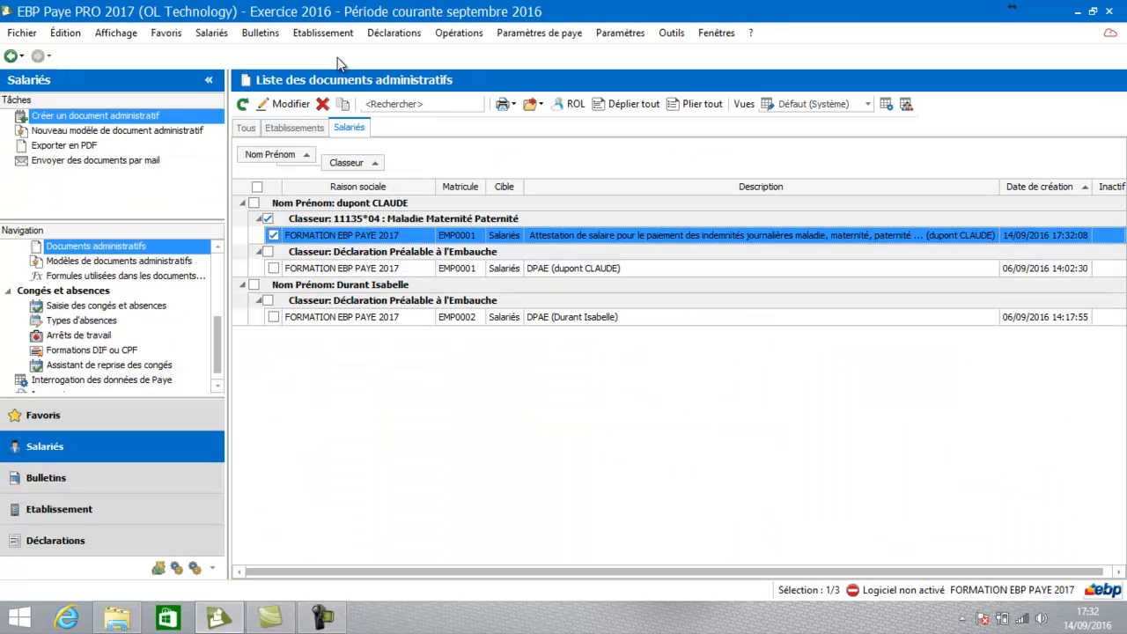